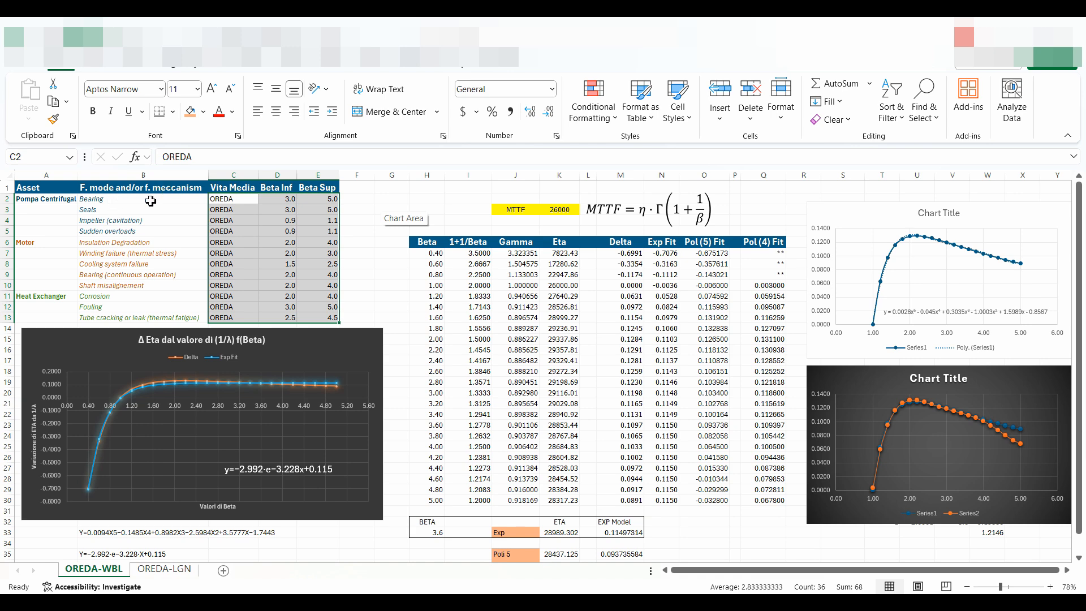
Examine the OREDA lower and upper Beta values for the pump and heat exchanger failure modes in the asset table.
{"action": "left_click", "coordinate": [94, 202]}
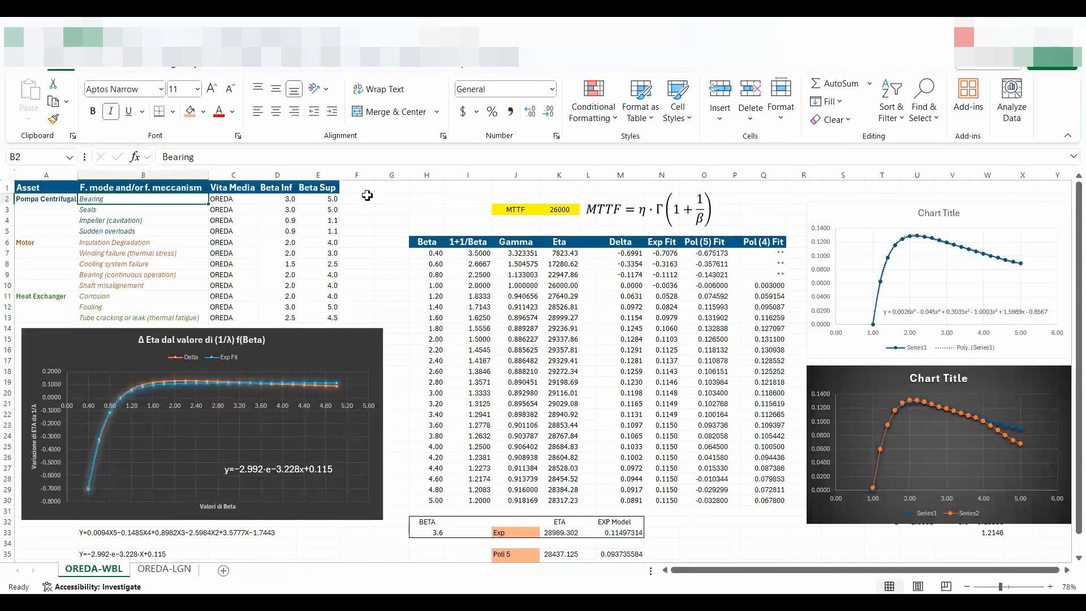
{"action": "left_click", "coordinate": [276, 203]}
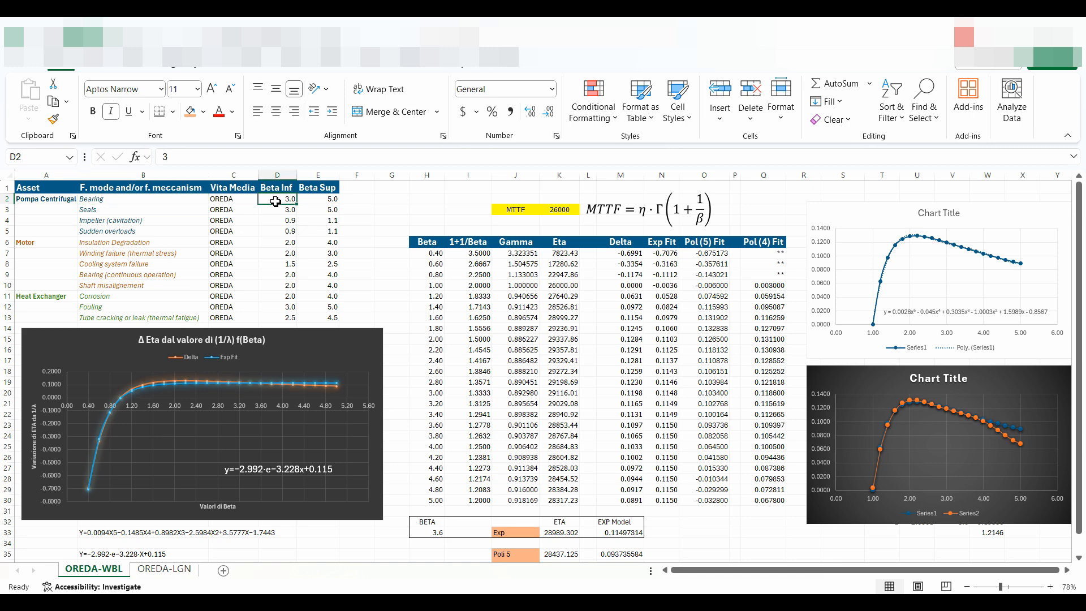
{"action": "left_click", "coordinate": [323, 199]}
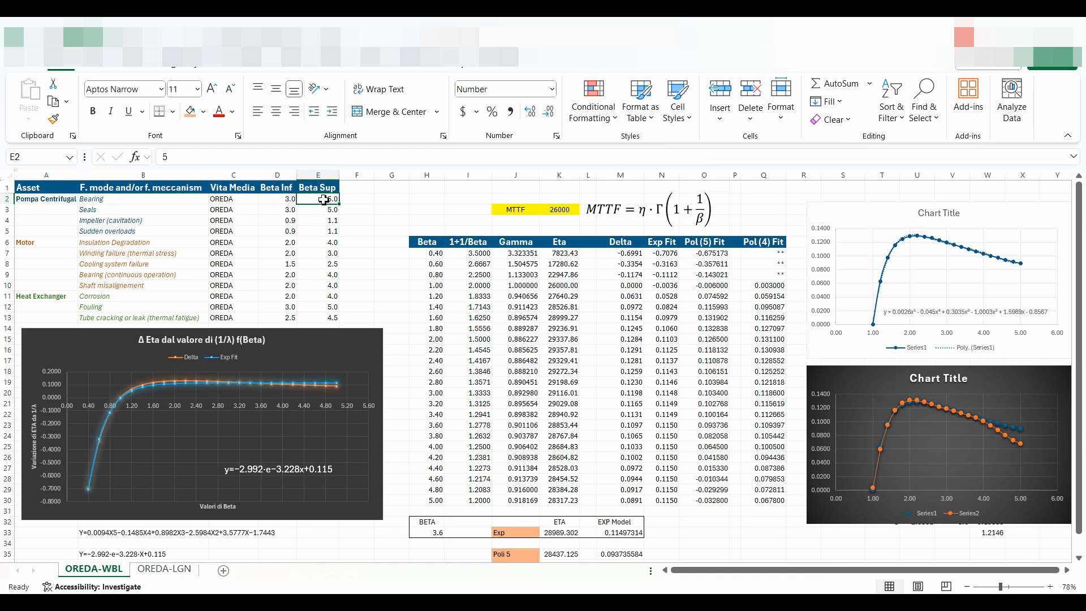
{"action": "left_click", "coordinate": [268, 212]}
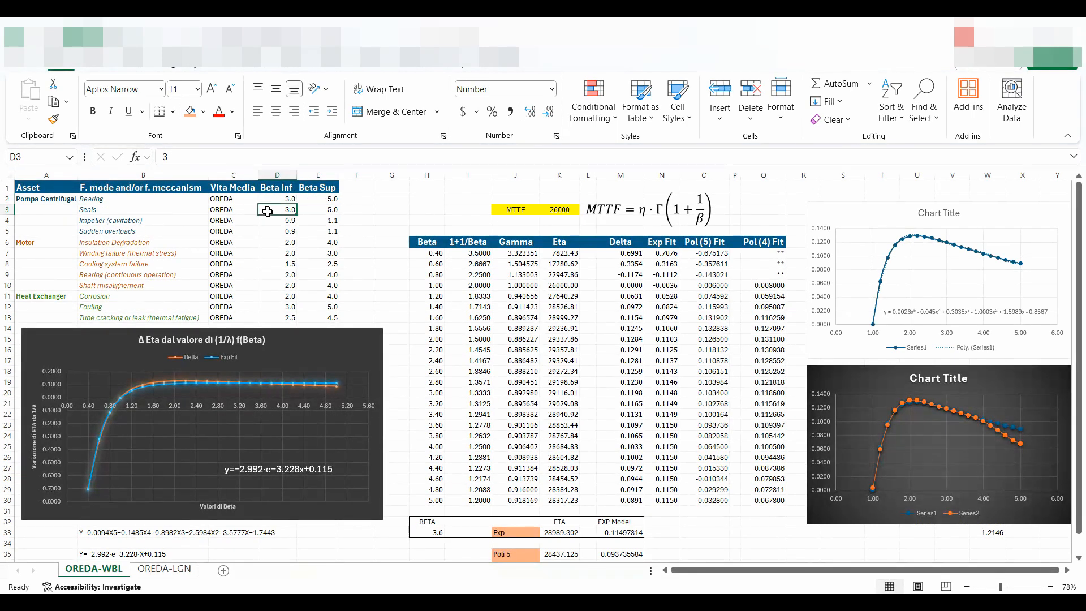
{"action": "left_click", "coordinate": [320, 211]}
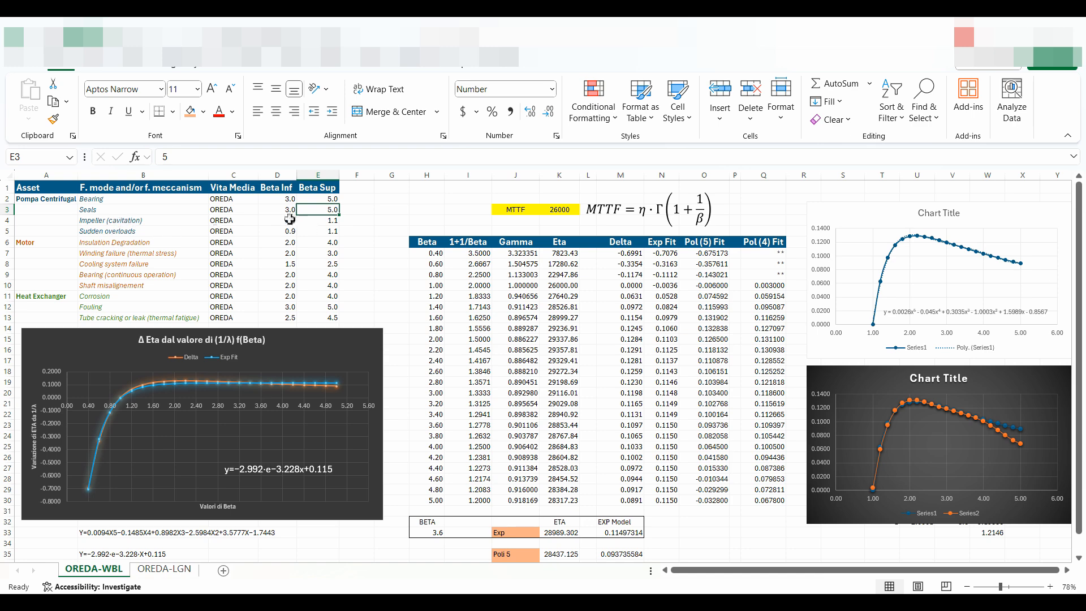
{"action": "left_click_drag", "start_coordinate": [286, 220], "coordinate": [320, 233]}
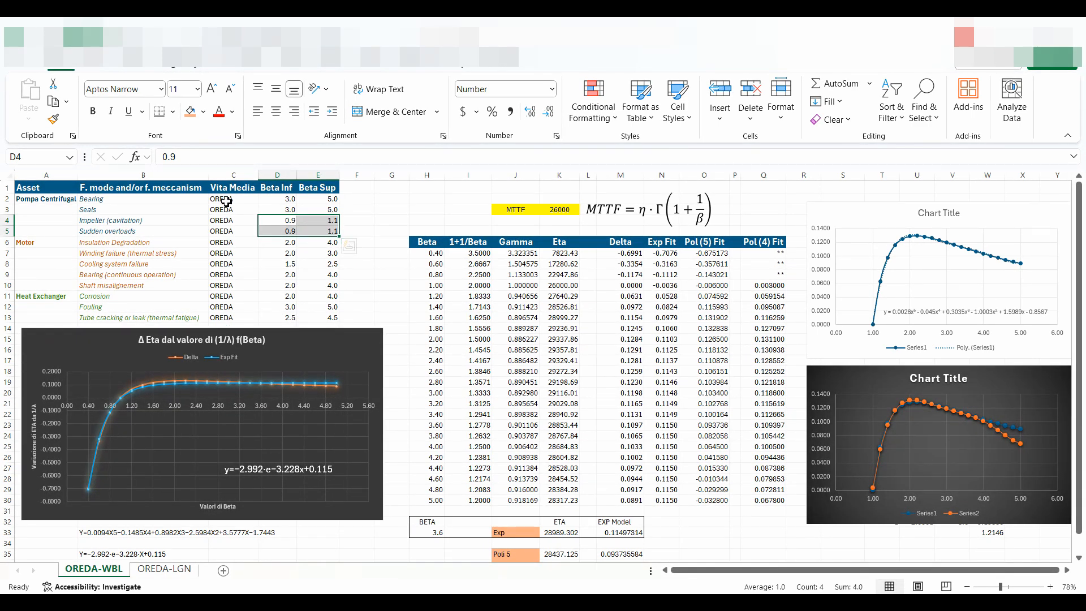
{"action": "left_click_drag", "start_coordinate": [226, 201], "coordinate": [226, 320]}
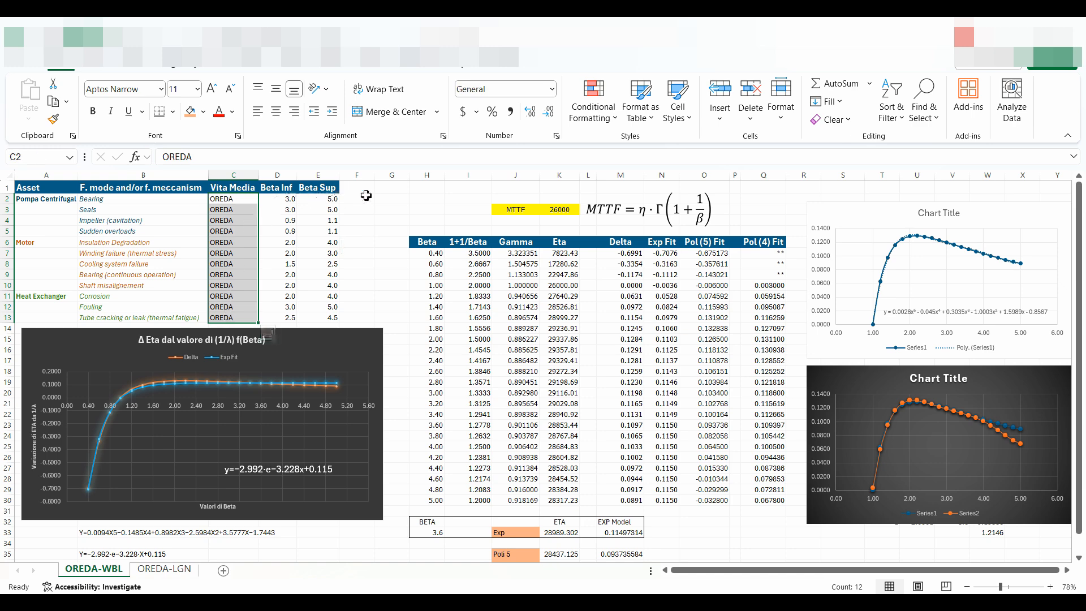
{"action": "left_click_drag", "start_coordinate": [292, 306], "coordinate": [331, 318]}
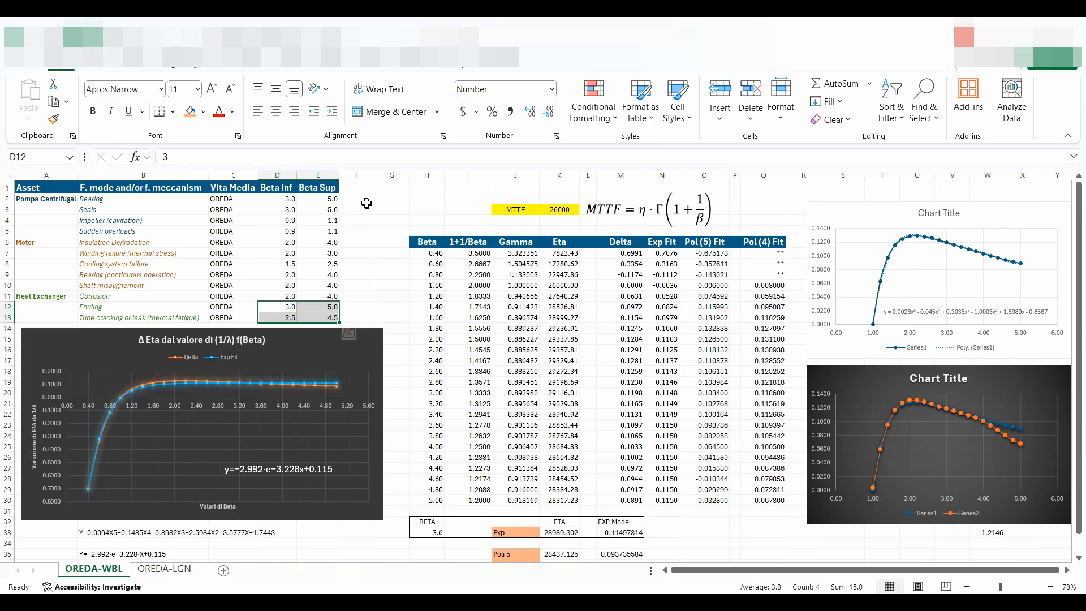
{"action": "left_click", "coordinate": [241, 296]}
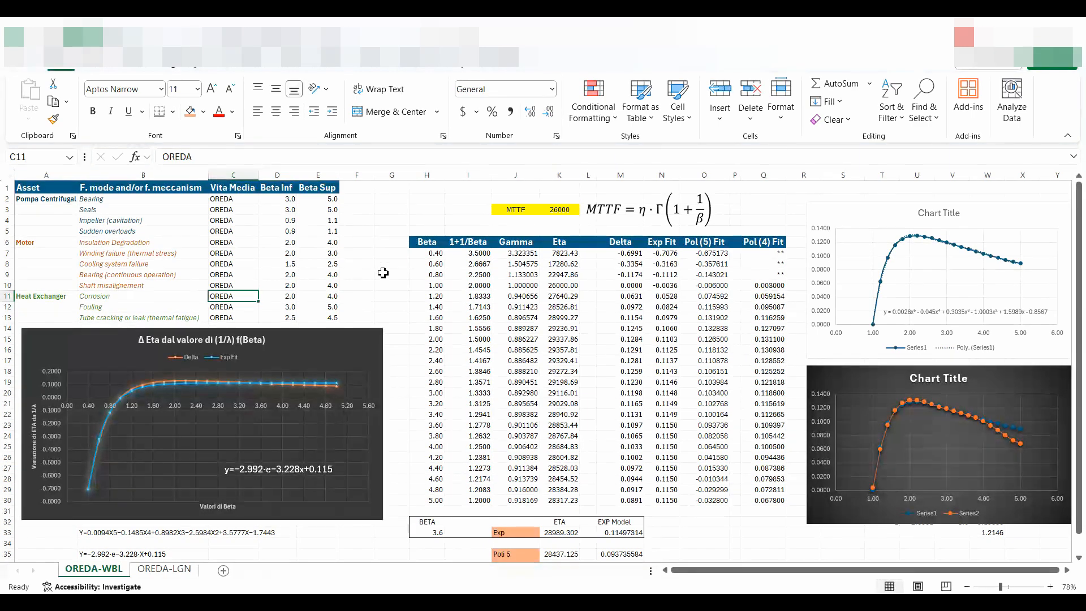
{"action": "left_click_drag", "start_coordinate": [296, 296], "coordinate": [323, 295]}
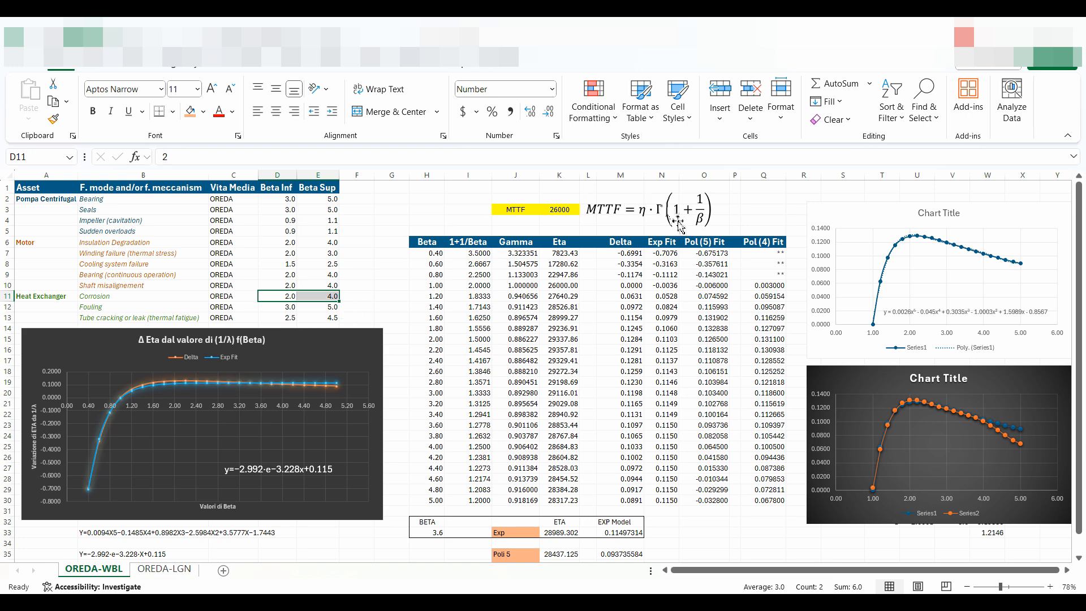
Examine the MTTF formula, the Beta, 1+1/Beta, Gamma and Eta columns, and the exponential fit equation on the Eta variation chart.
{"action": "left_click", "coordinate": [631, 215]}
{"action": "left_click", "coordinate": [774, 199]}
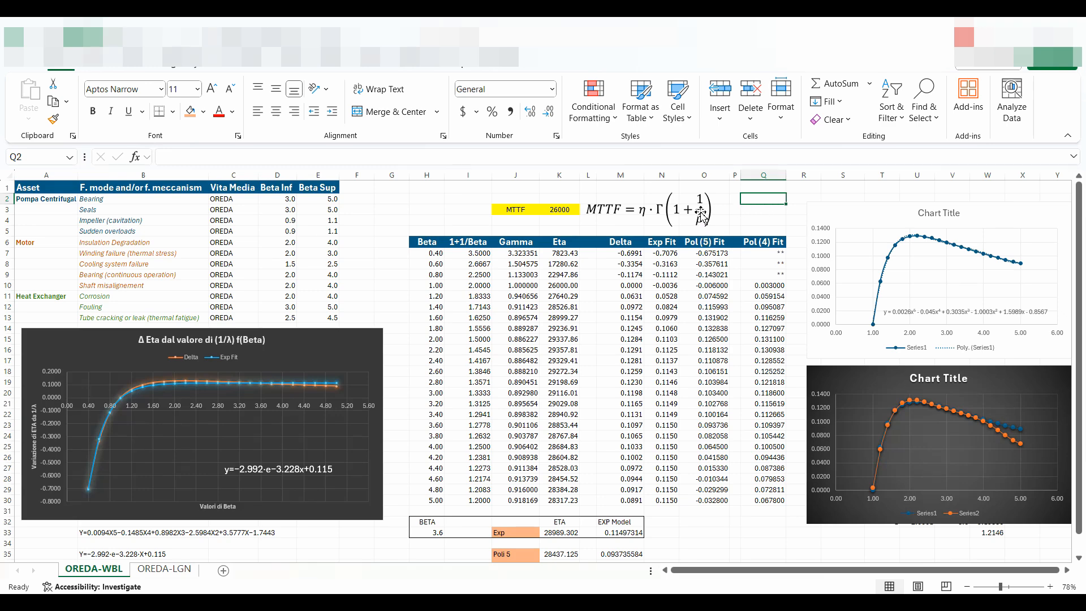
{"action": "left_click_drag", "start_coordinate": [433, 254], "coordinate": [421, 504]}
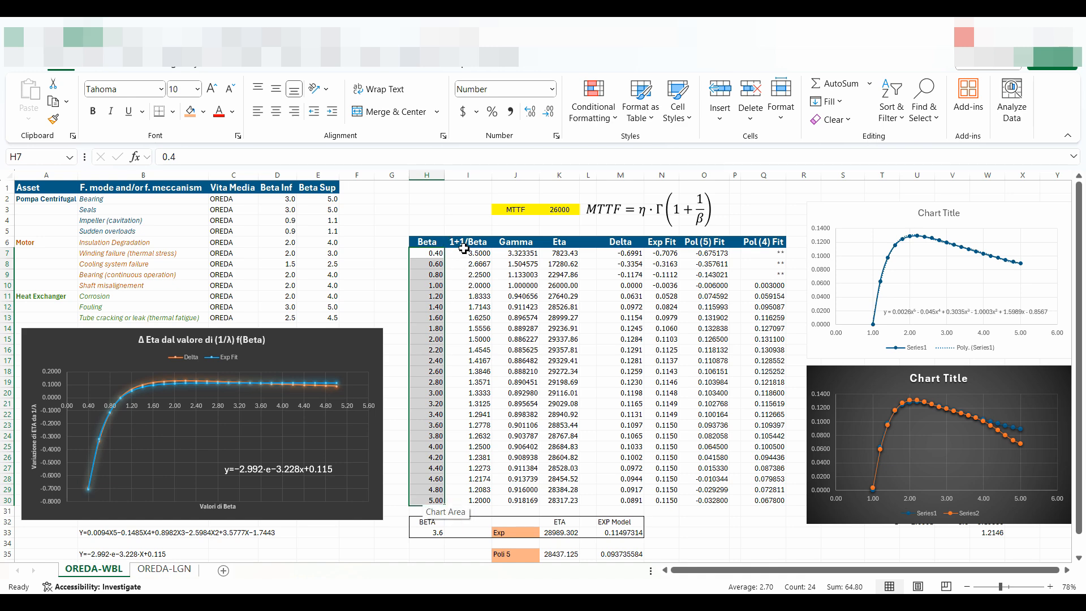
{"action": "left_click_drag", "start_coordinate": [464, 247], "coordinate": [532, 501]}
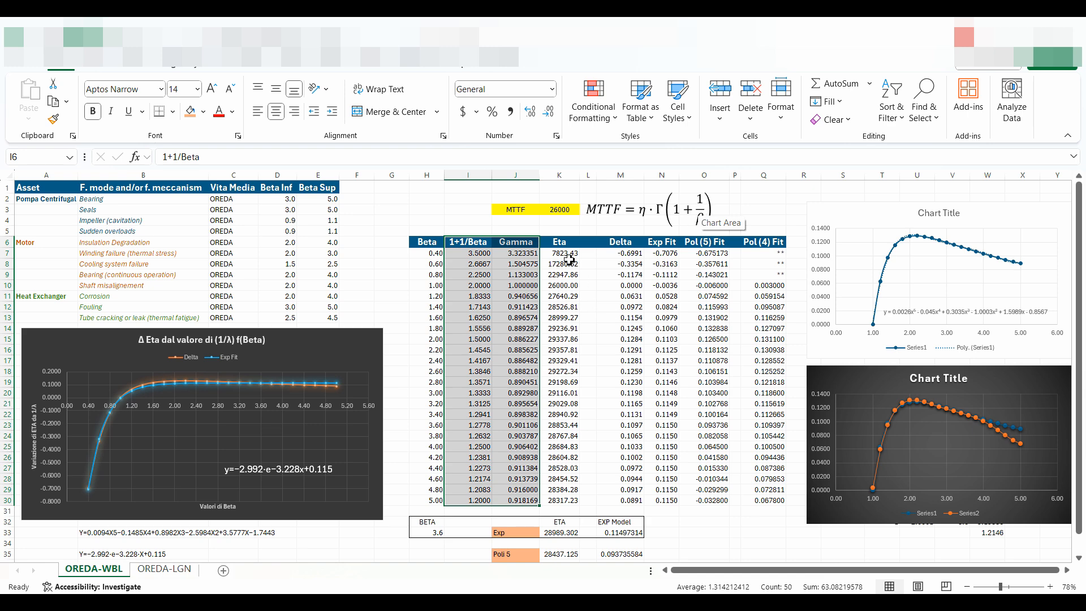
{"action": "left_click", "coordinate": [567, 254]}
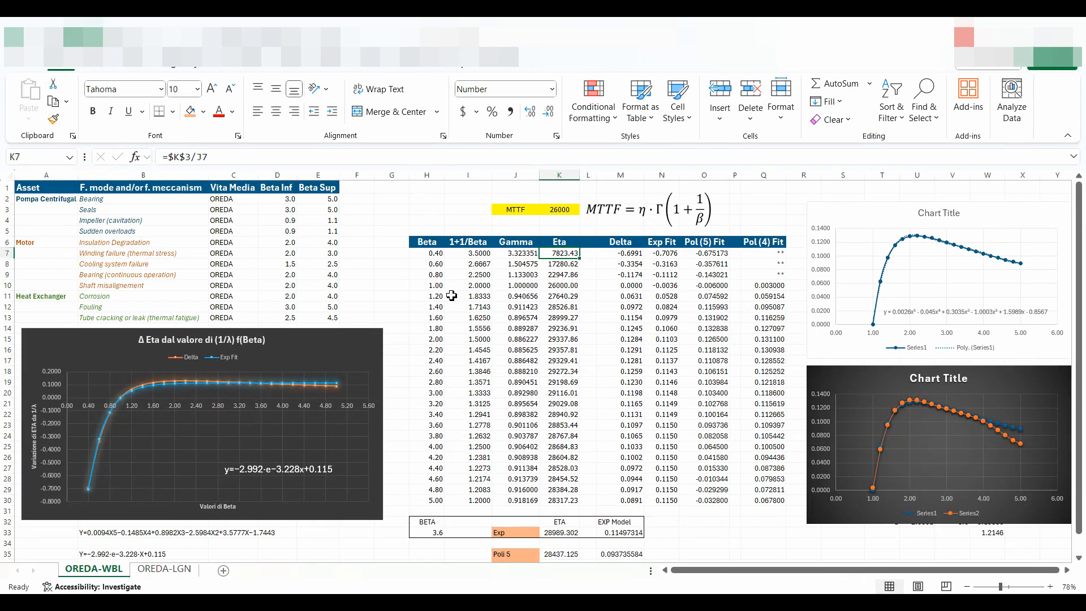
{"action": "left_click_drag", "start_coordinate": [435, 286], "coordinate": [561, 287]}
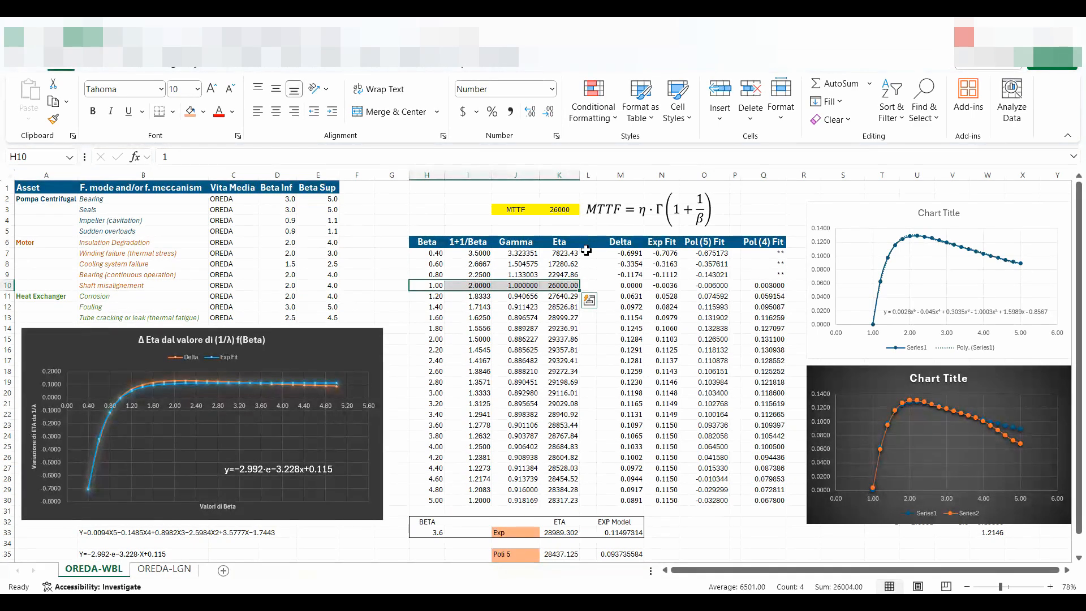
{"action": "left_click_drag", "start_coordinate": [563, 256], "coordinate": [588, 501]}
{"action": "left_click", "coordinate": [563, 300]}
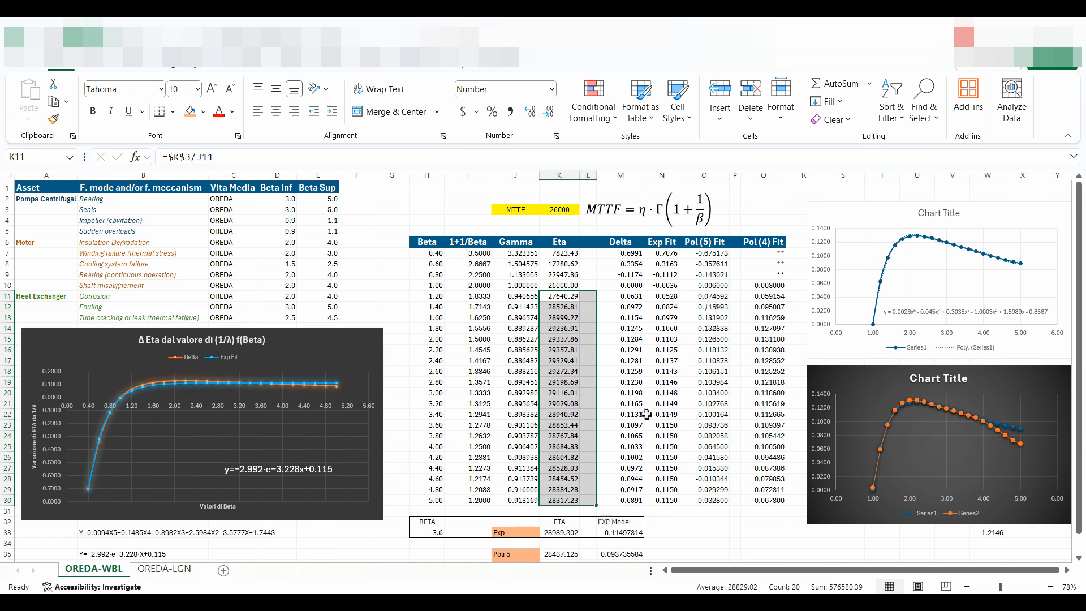
{"action": "left_click", "coordinate": [238, 470]}
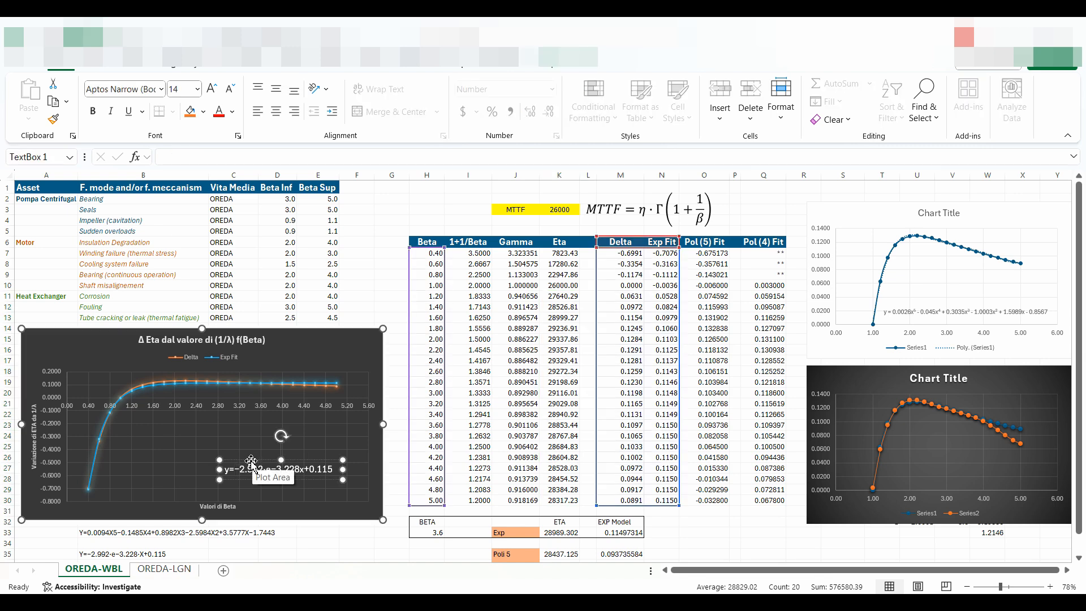
{"action": "left_click", "coordinate": [389, 470]}
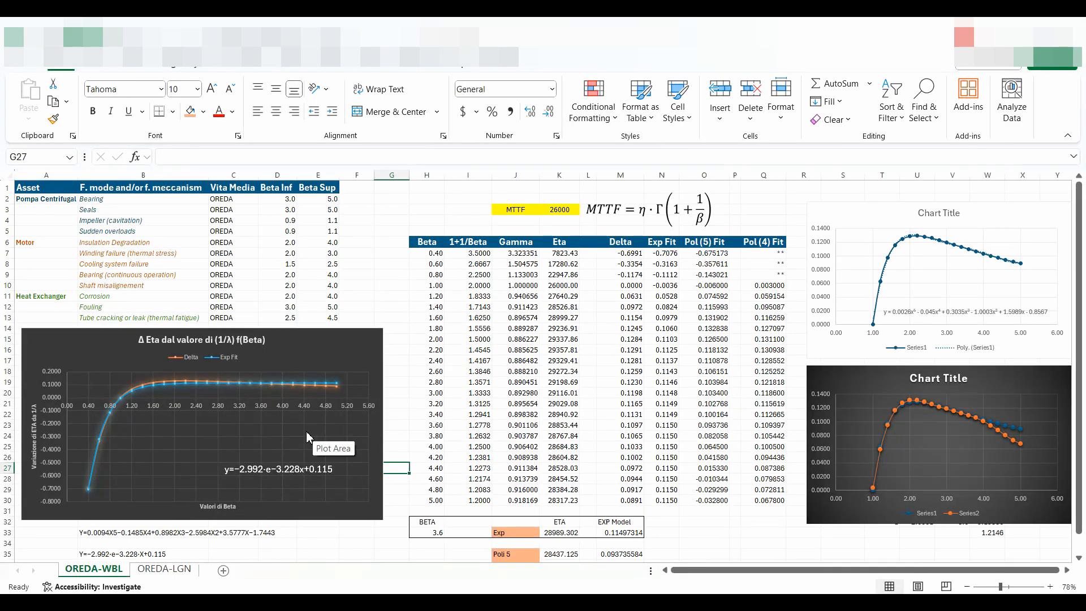
Set the MTTF value in K3 to 35000.
{"action": "left_click", "coordinate": [565, 207]}
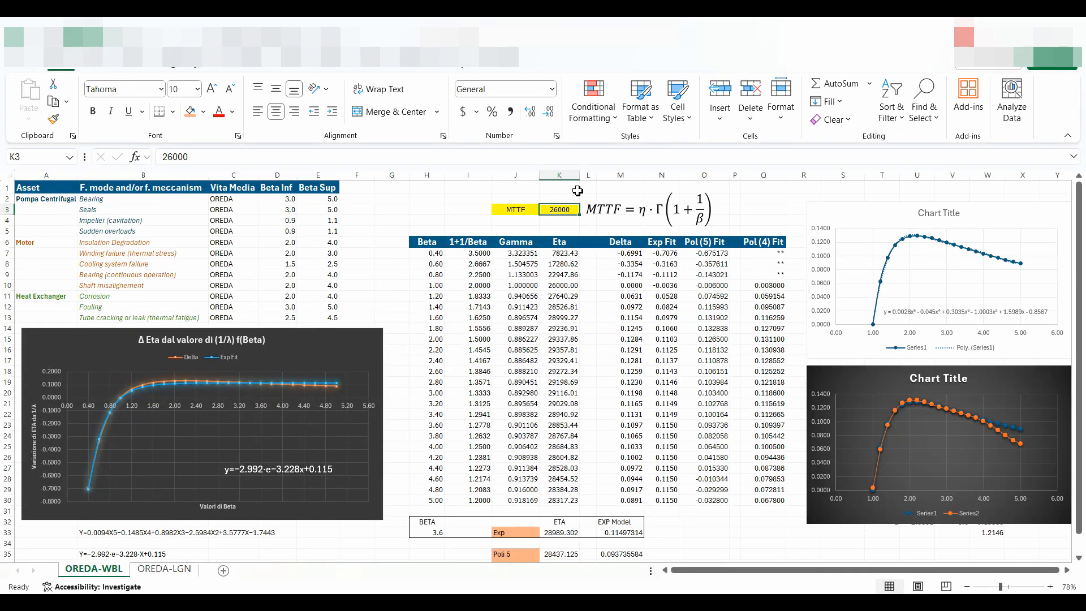
{"action": "type", "text": "35"}
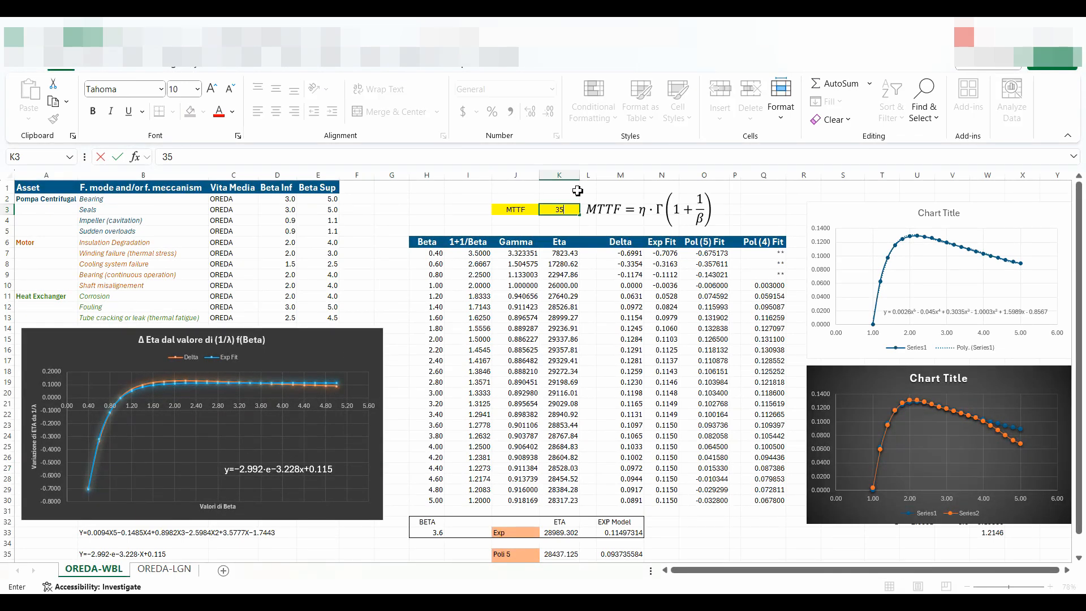
{"action": "type", "text": "000"}
{"action": "key", "text": "Return"}
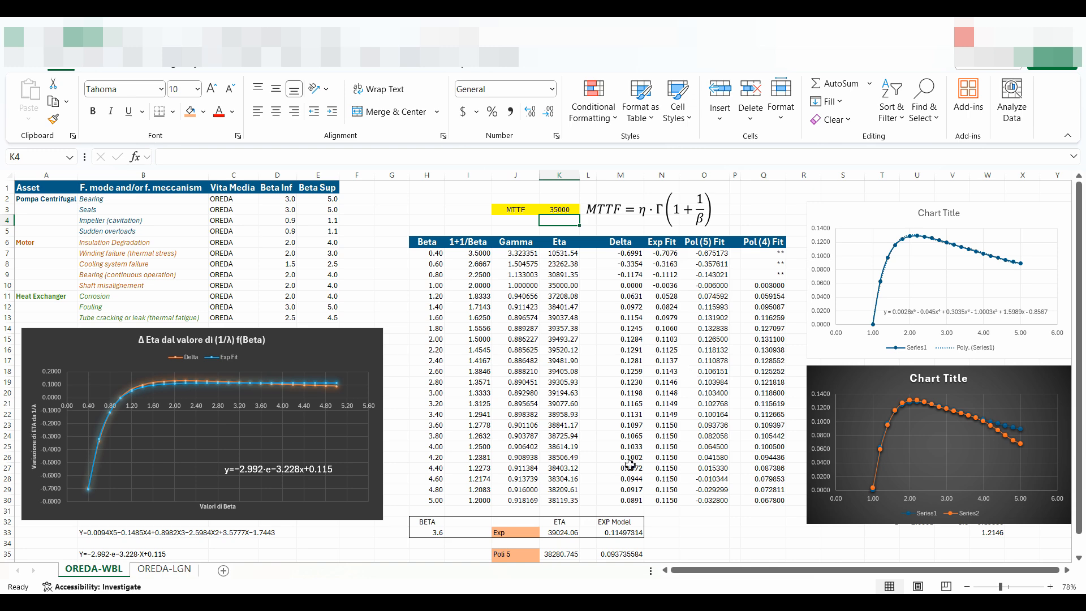
Compare the tabulated Eta for Beta 3.6 with the exponential model's Eta in row 33, checking the formulas behind both.
{"action": "left_click", "coordinate": [434, 534]}
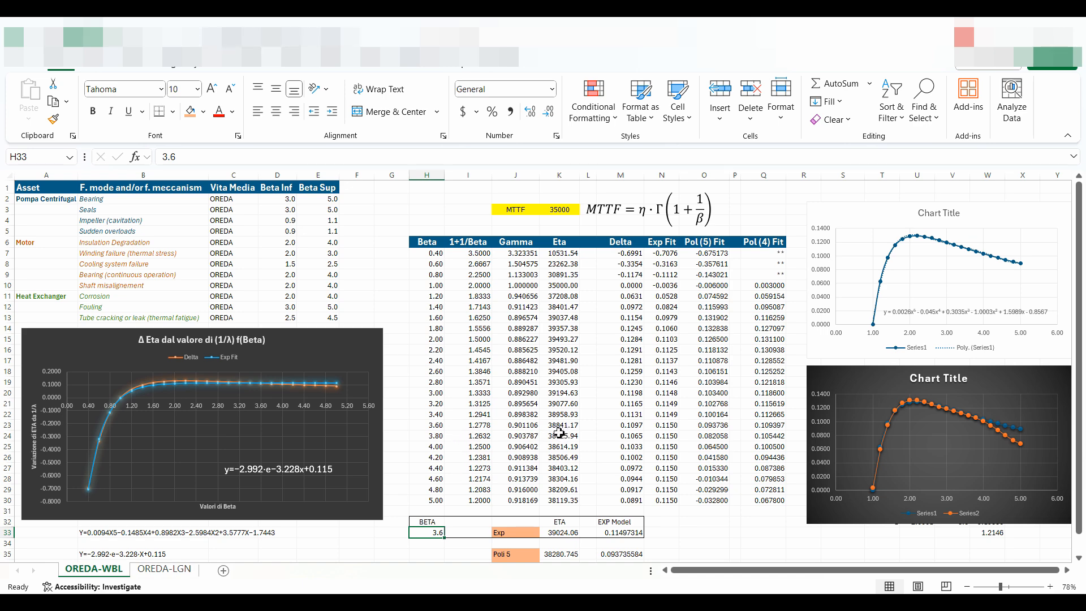
{"action": "left_click", "coordinate": [440, 426]}
{"action": "left_click_drag", "start_coordinate": [440, 425], "coordinate": [560, 425]}
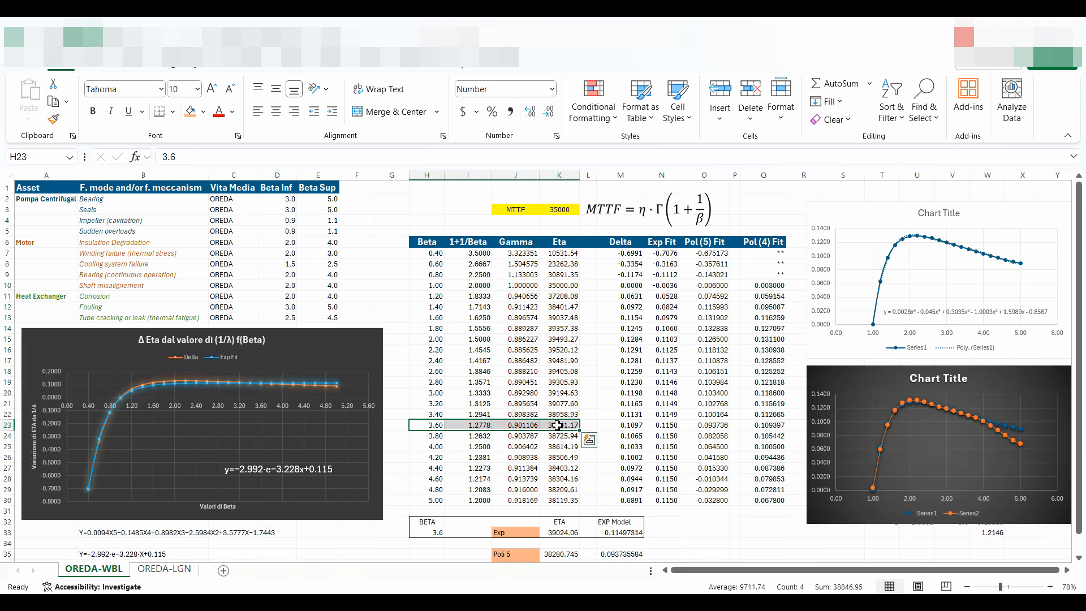
{"action": "left_click", "coordinate": [566, 425]}
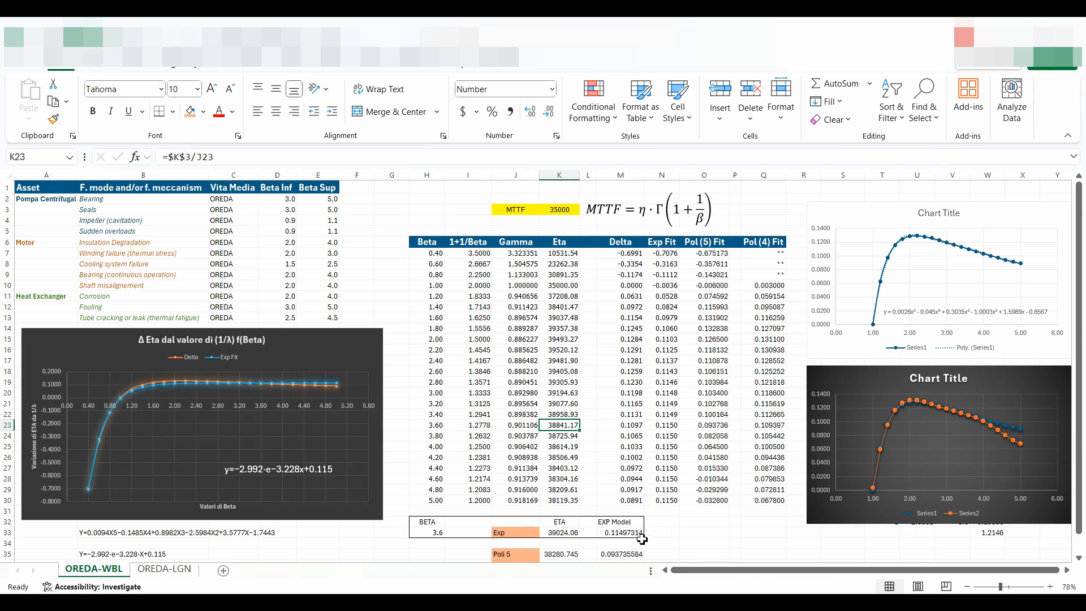
{"action": "left_click", "coordinate": [617, 534]}
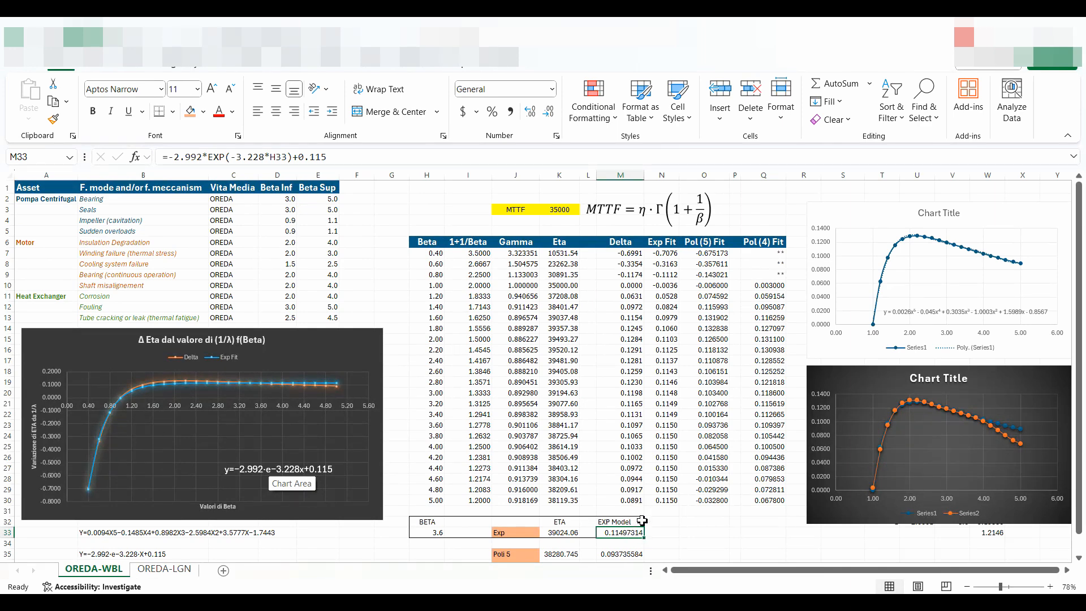
{"action": "left_click", "coordinate": [554, 533]}
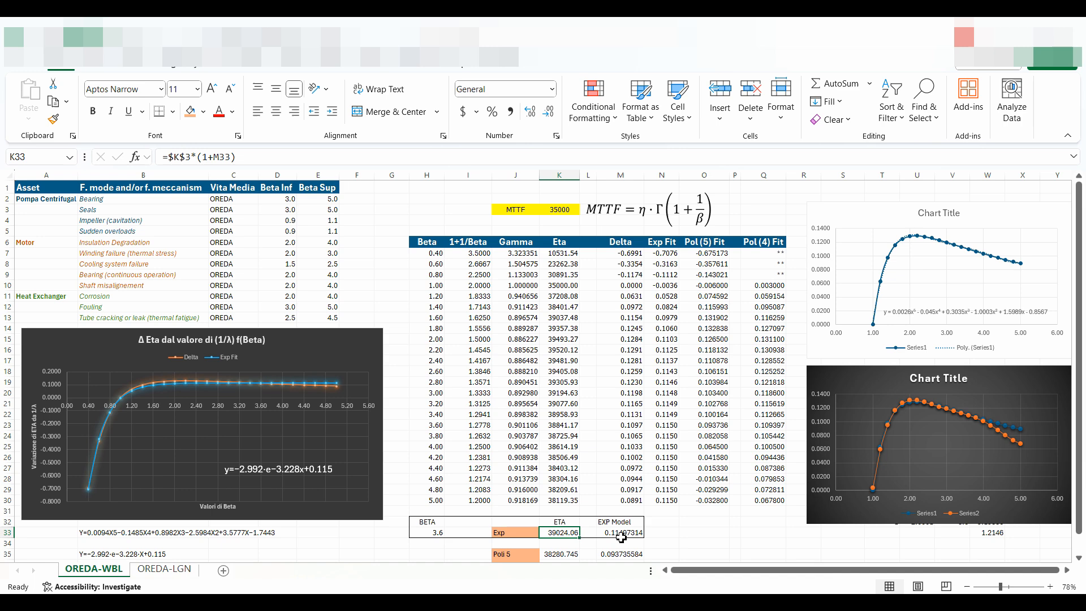
{"action": "left_click", "coordinate": [670, 534]}
{"action": "left_click", "coordinate": [556, 533]}
{"action": "left_click", "coordinate": [563, 426]}
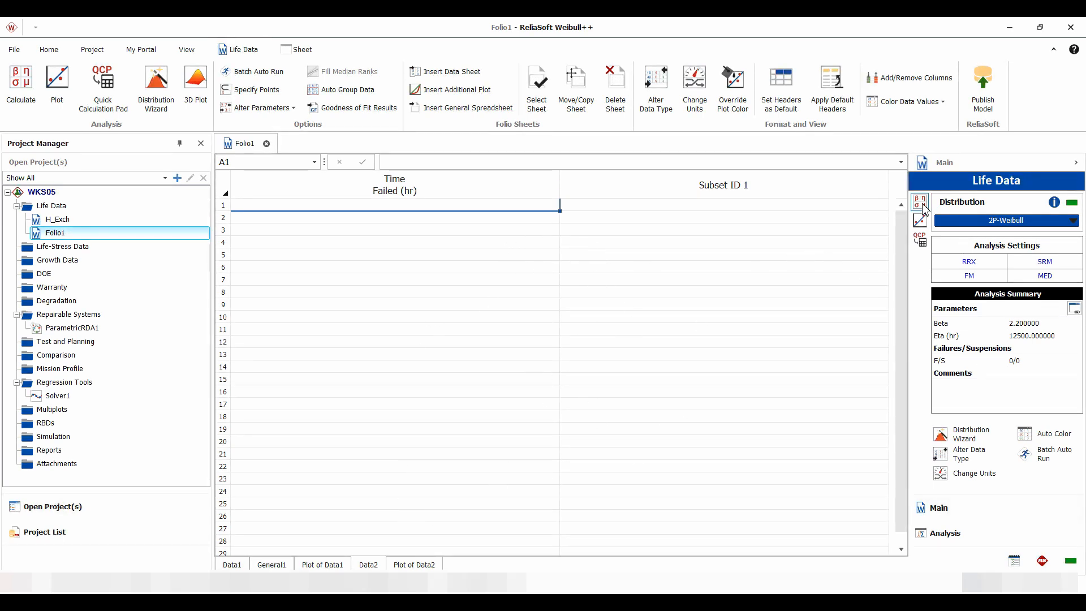
In Weibull++, calculate Folio1's Data2 sheet as a 2P-Weibull distribution with Beta 3.6 and Eta 39024.
{"action": "left_click", "coordinate": [920, 207]}
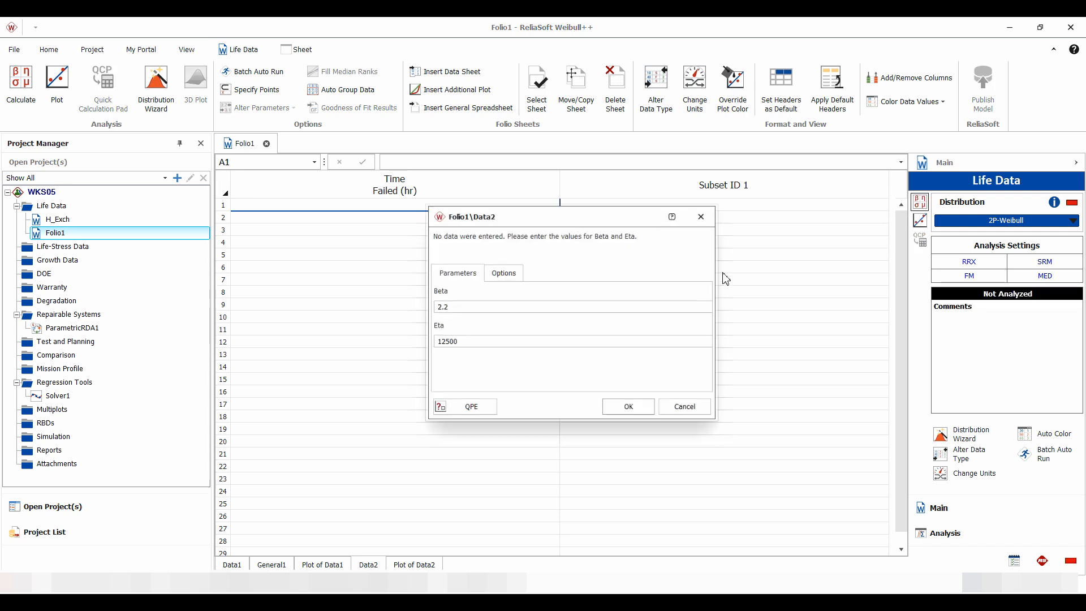
{"action": "left_click_drag", "start_coordinate": [451, 308], "coordinate": [427, 309]}
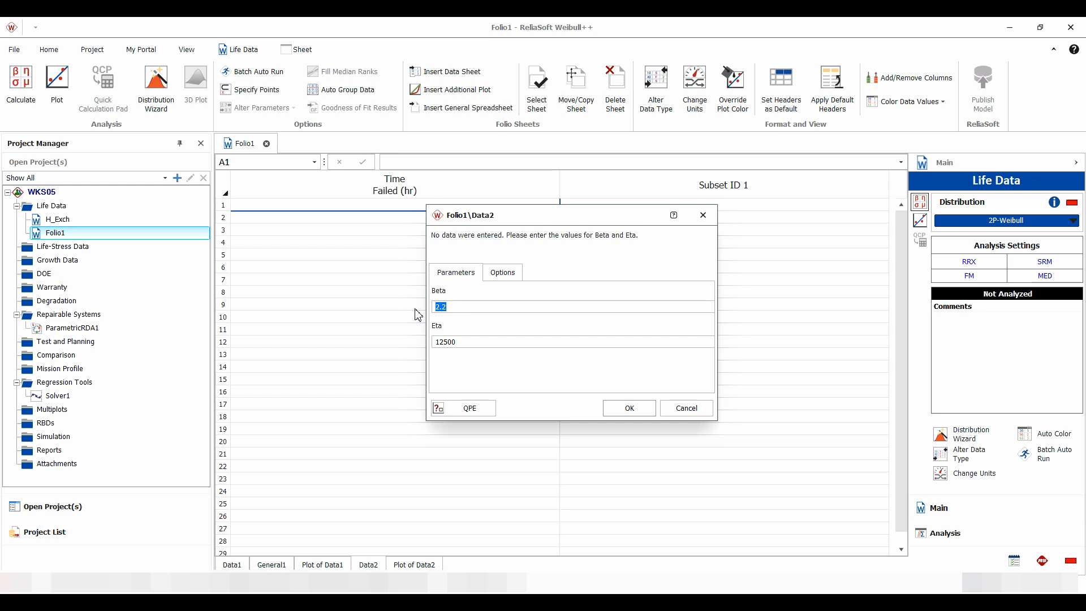
{"action": "type", "text": "3.6"}
{"action": "left_click_drag", "start_coordinate": [459, 342], "coordinate": [388, 338]}
{"action": "type", "text": "39024"}
{"action": "left_click", "coordinate": [629, 407]}
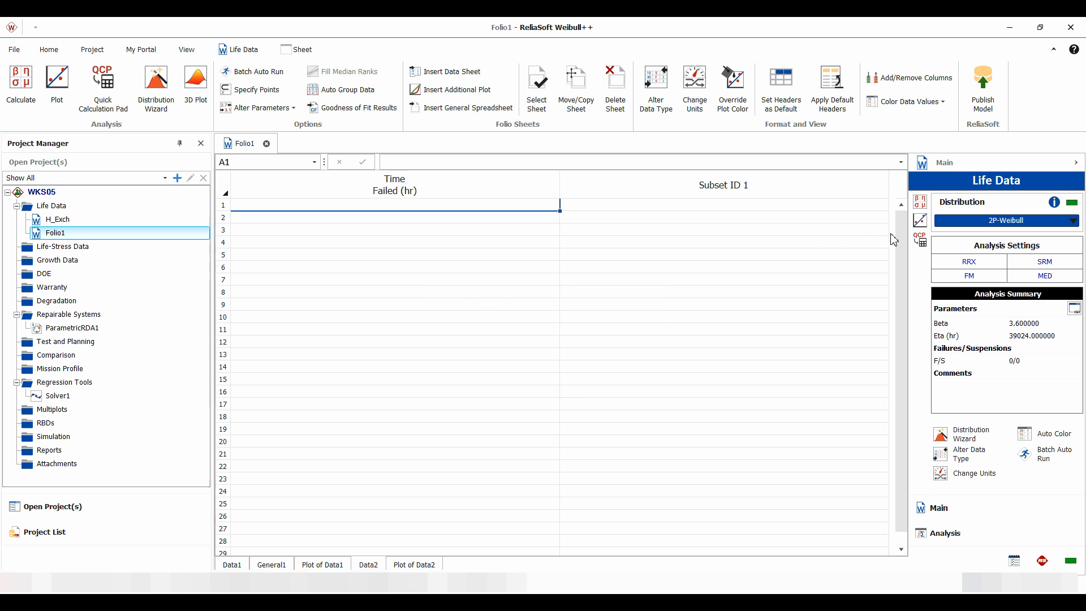
Calculate the Mean Life of the Data2 distribution with the Quick Calculation Pad.
{"action": "left_click", "coordinate": [920, 243]}
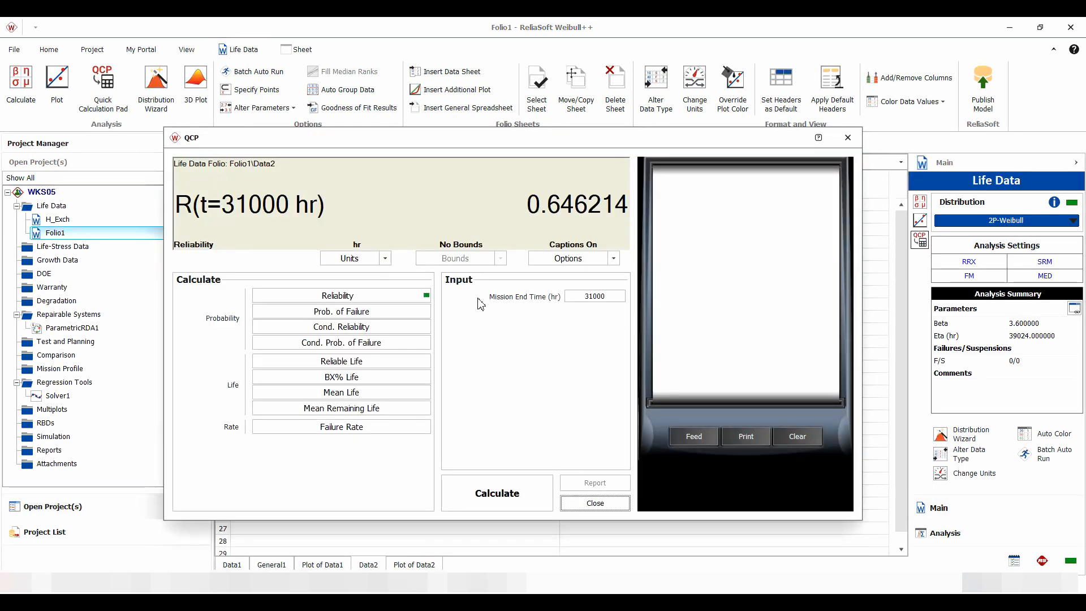
{"action": "left_click", "coordinate": [349, 395]}
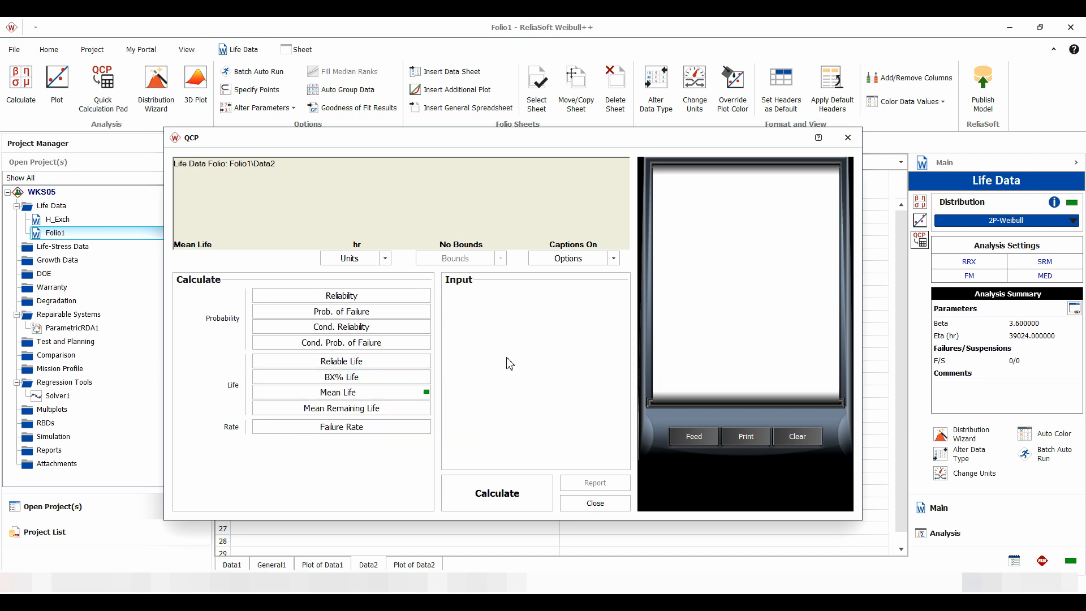
{"action": "left_click", "coordinate": [496, 494]}
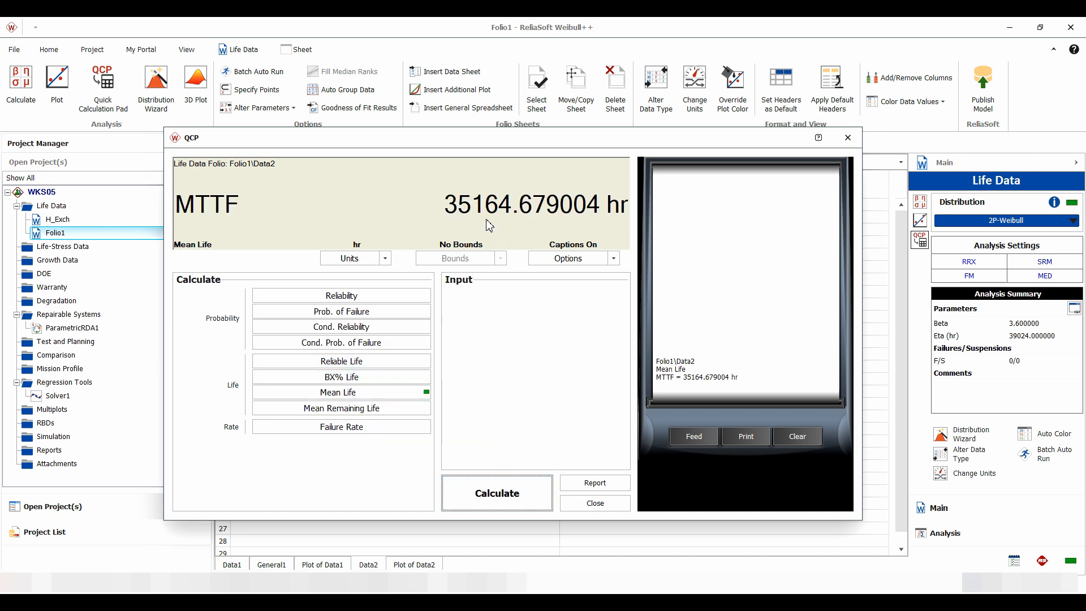